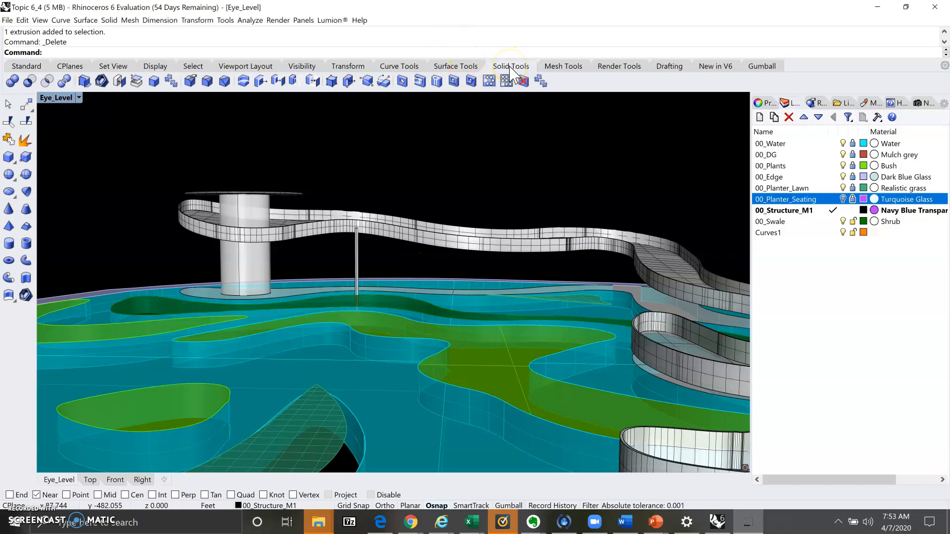
- Create a short vertical solid cylinder with a 0.2 ft radius in the green planting area at the middle of the model
click(9, 243)
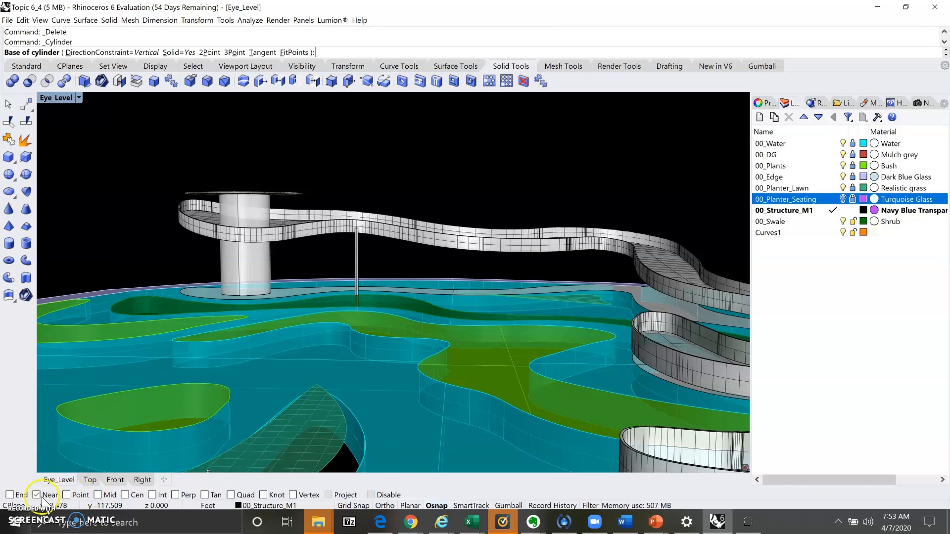
click(482, 360)
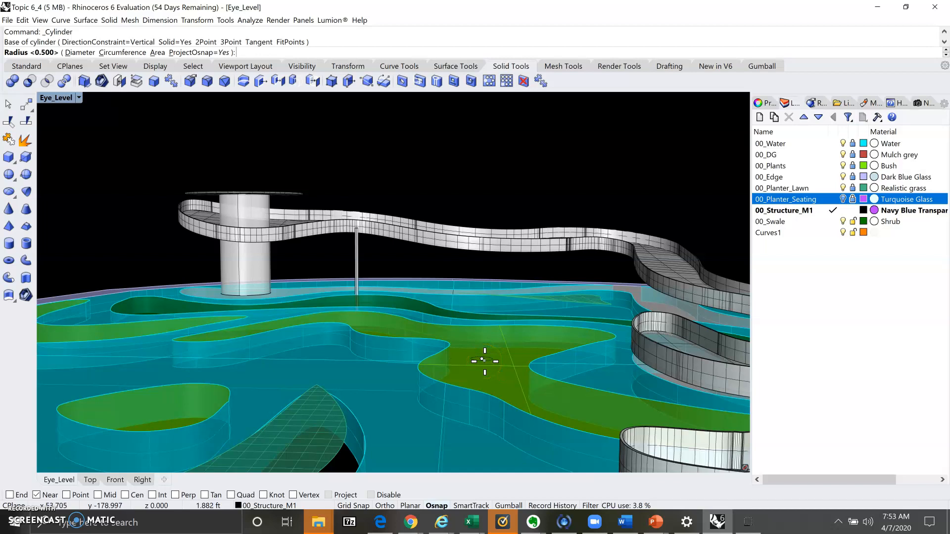
click(205, 83)
click(247, 54)
text(0.2)
key(Return)
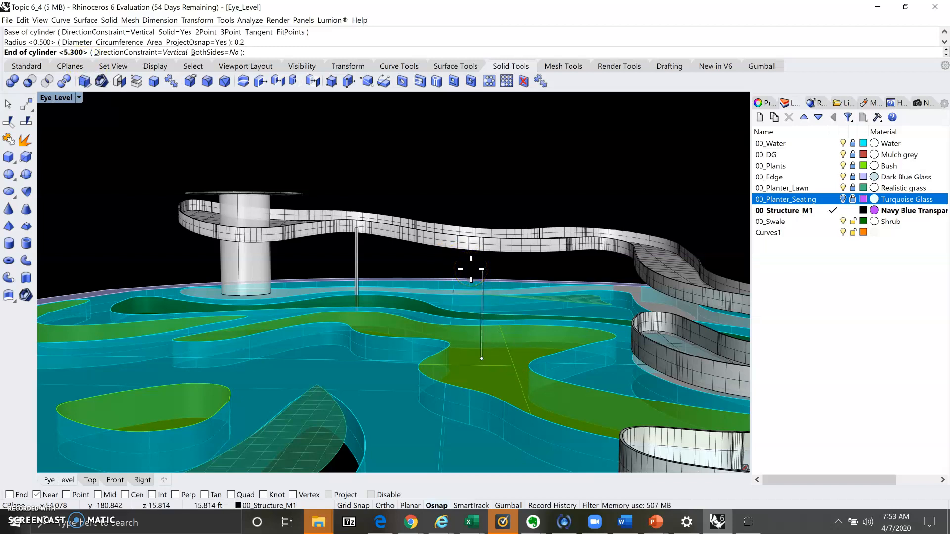
click(470, 268)
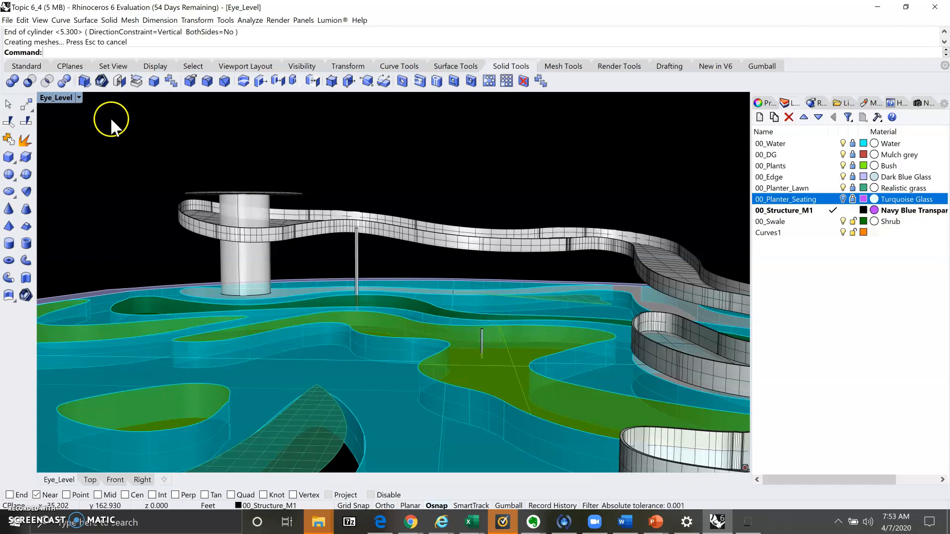
- With the Center snap enabled, move the short cylinder straight up about 1.1 ft in the Right view so its base meets the ground line
double_click(60, 97)
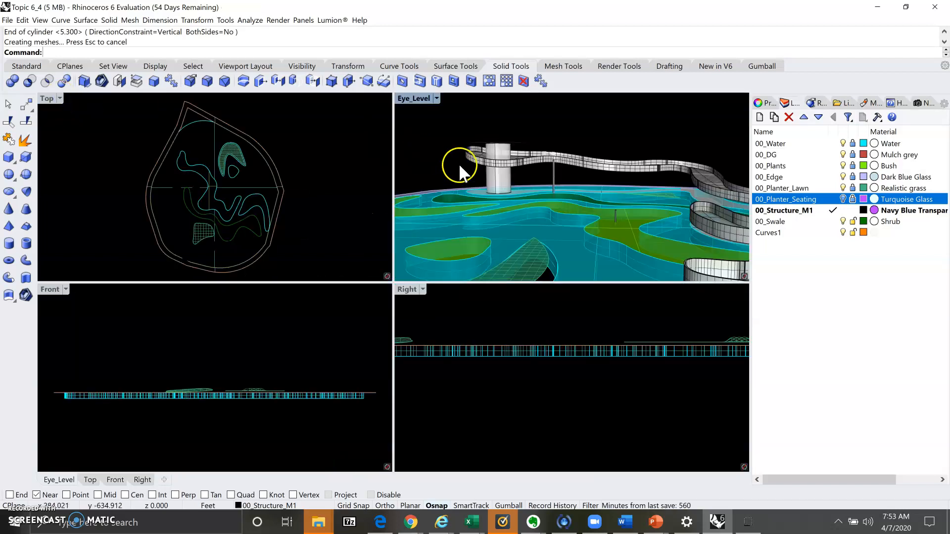
click(618, 213)
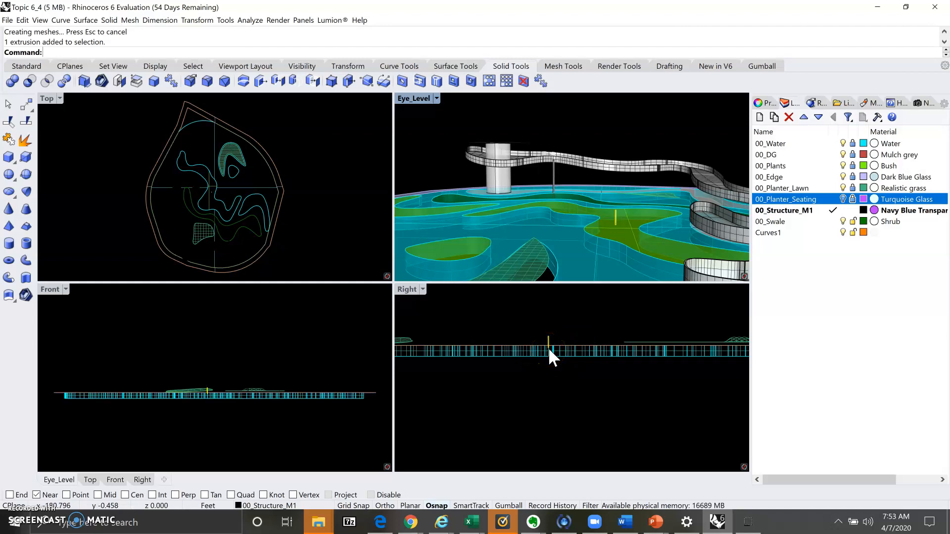
scroll(547, 341, up, 2)
scroll(553, 335, up, 3)
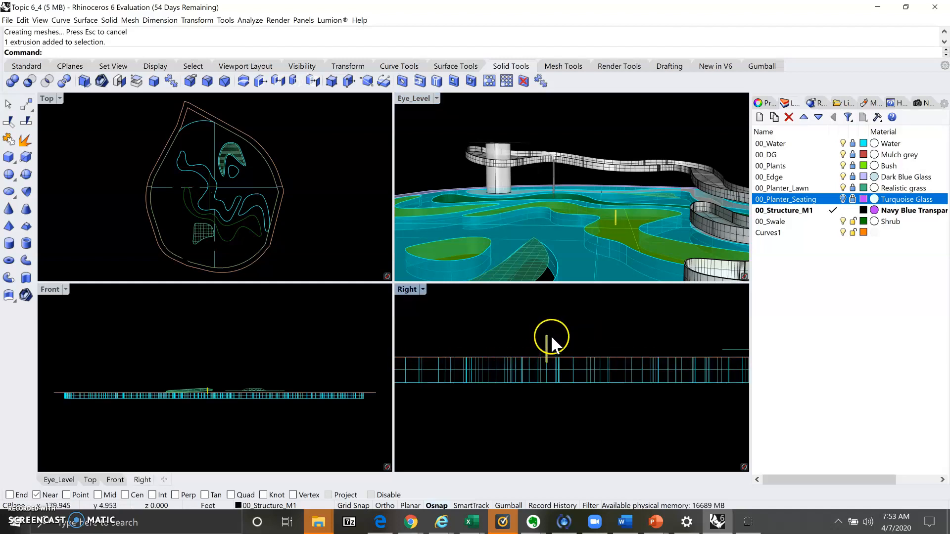
text(M)
key(Return)
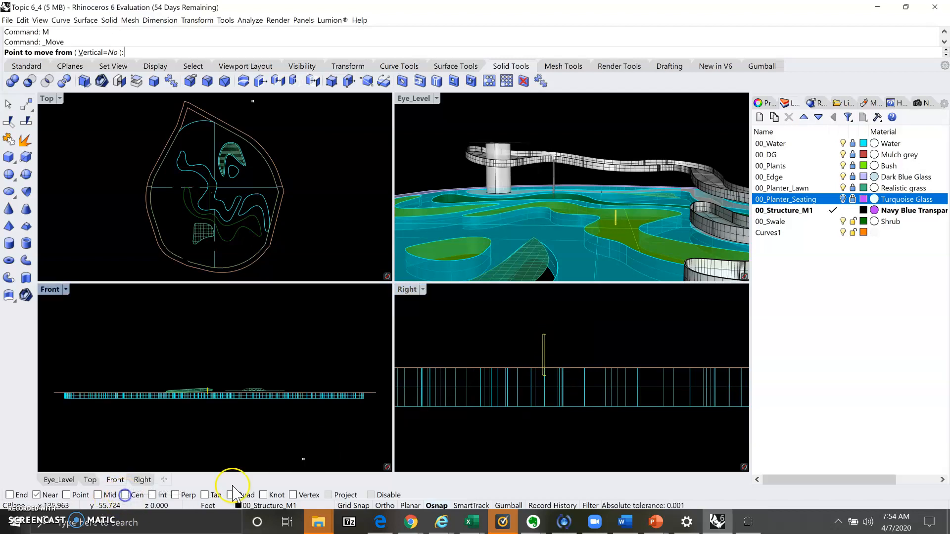
click(125, 495)
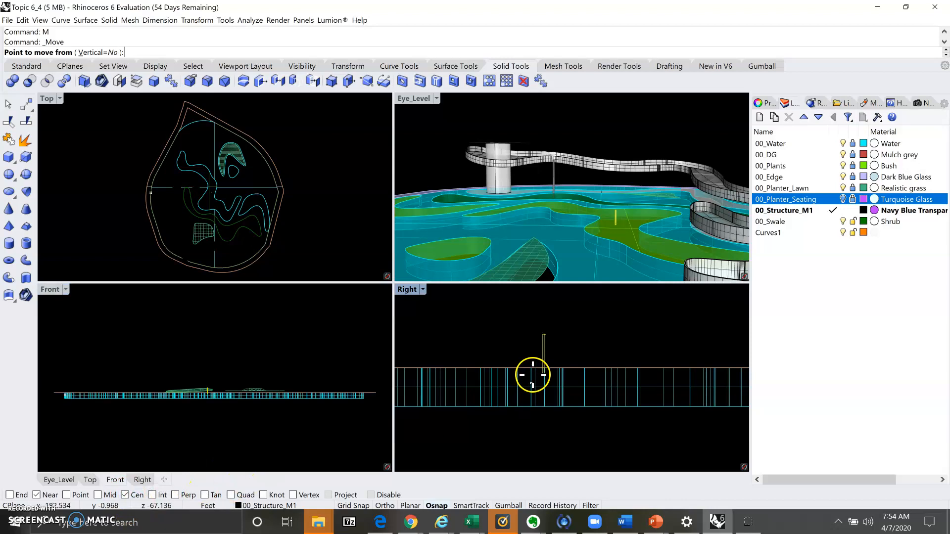
scroll(544, 381, up, 5)
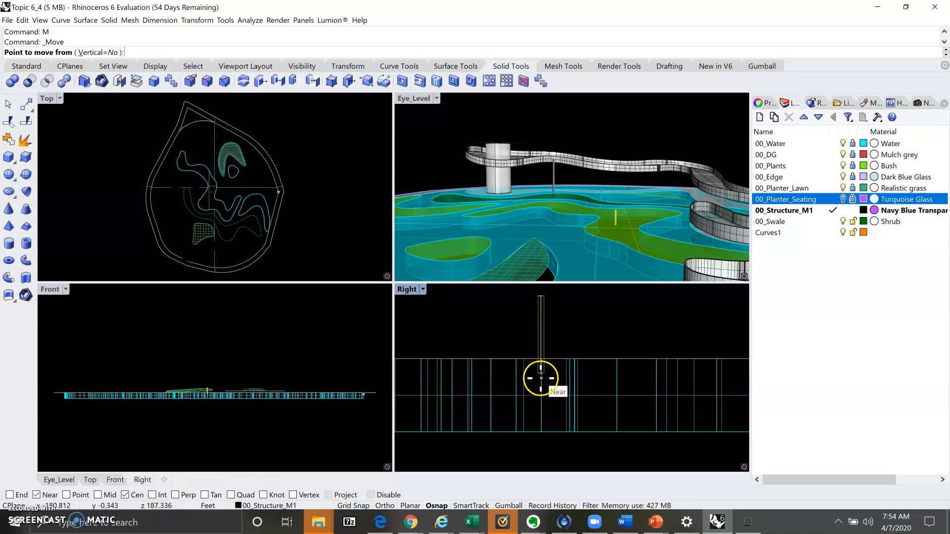
click(541, 372)
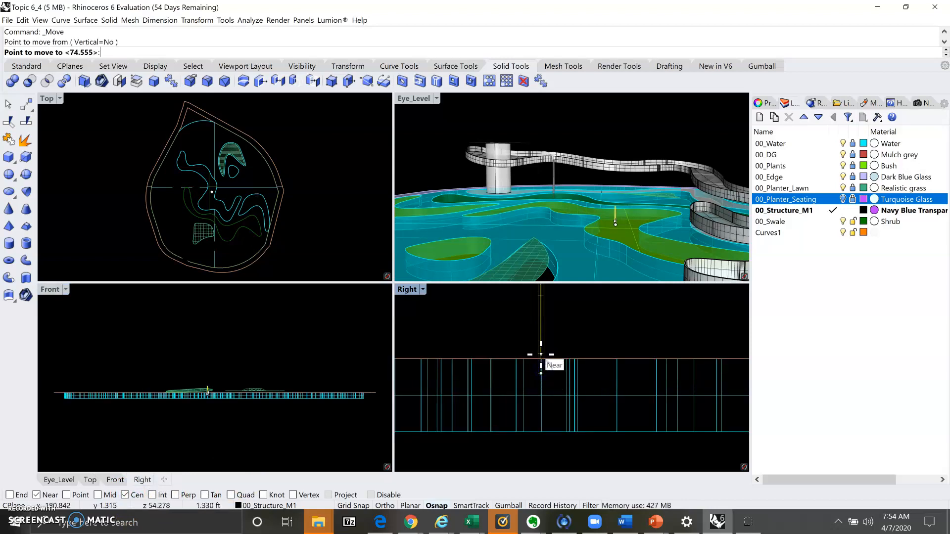
click(541, 358)
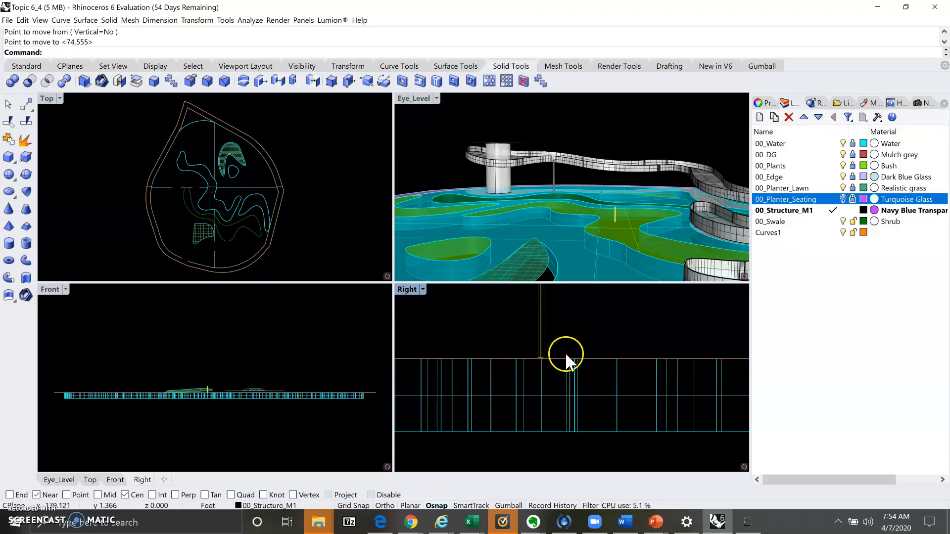
scroll(600, 387, down, 4)
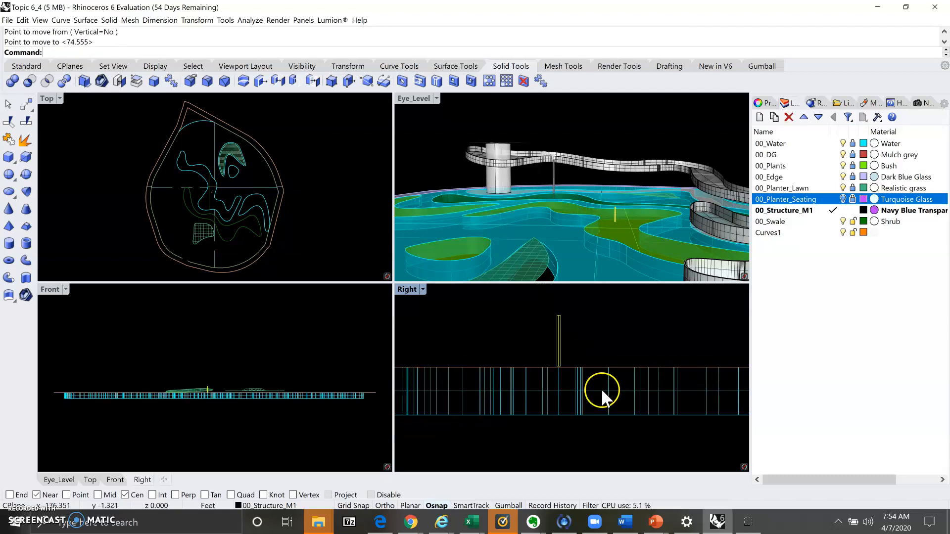
- Move the tall column below the elevated walkway up about 4.2 ft in the Front view so its base sits near the ground line
click(553, 174)
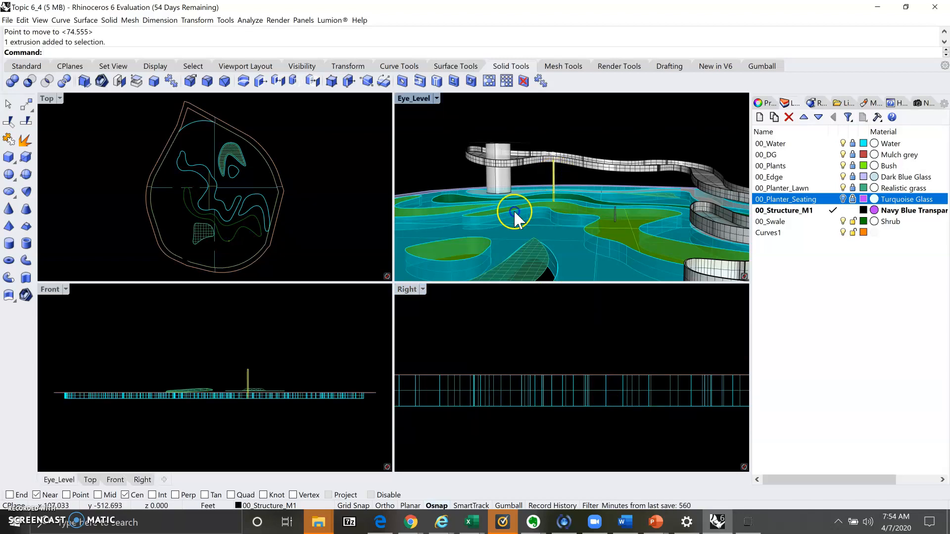
scroll(244, 396, up, 5)
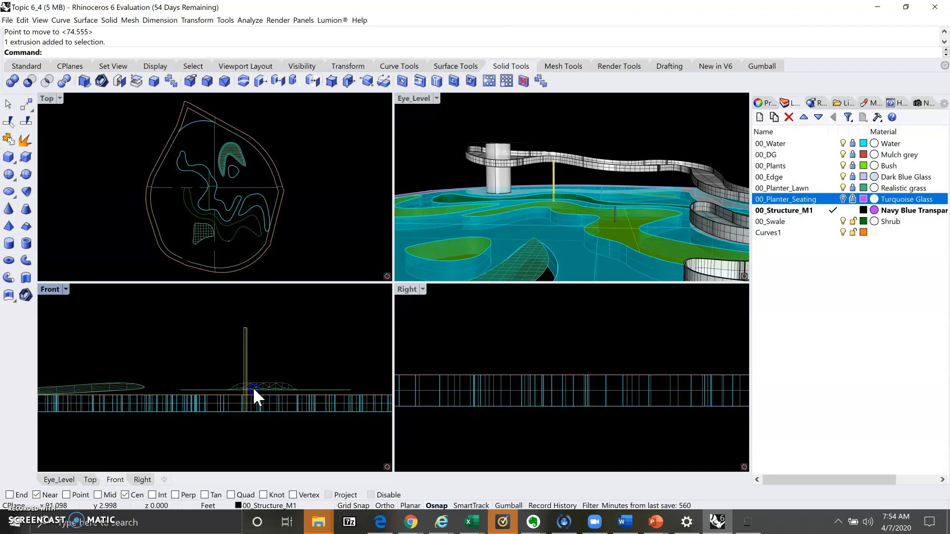
scroll(253, 387, up, 1)
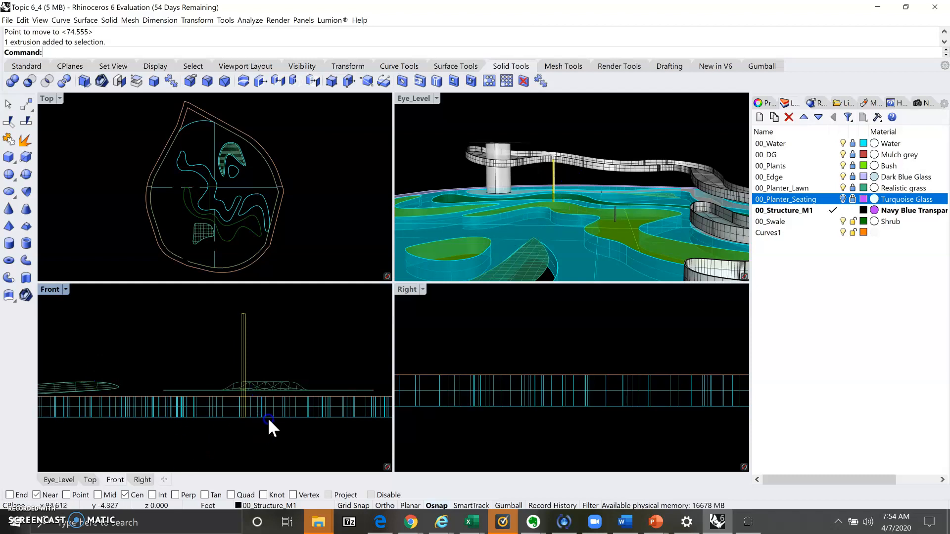
text(m)
key(Return)
click(243, 418)
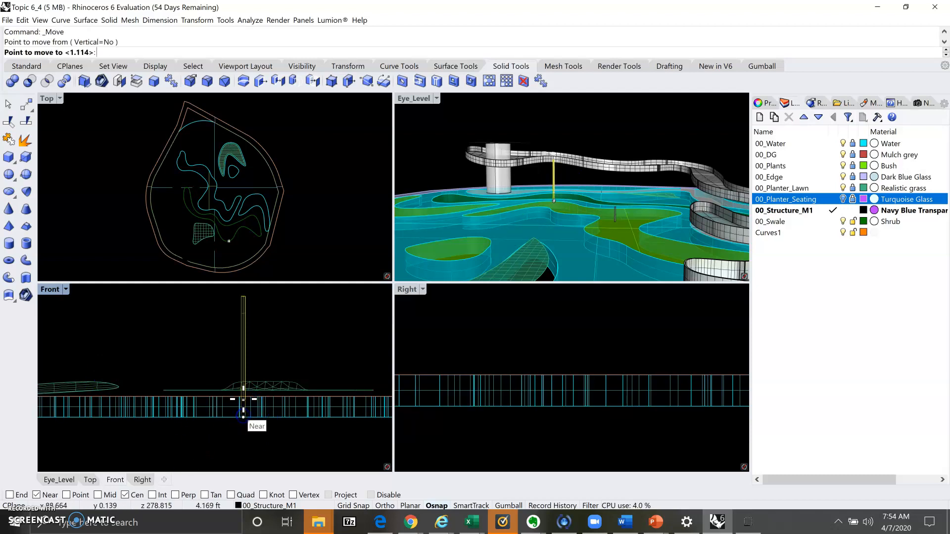
click(244, 399)
scroll(281, 423, down, 1)
scroll(281, 422, down, 3)
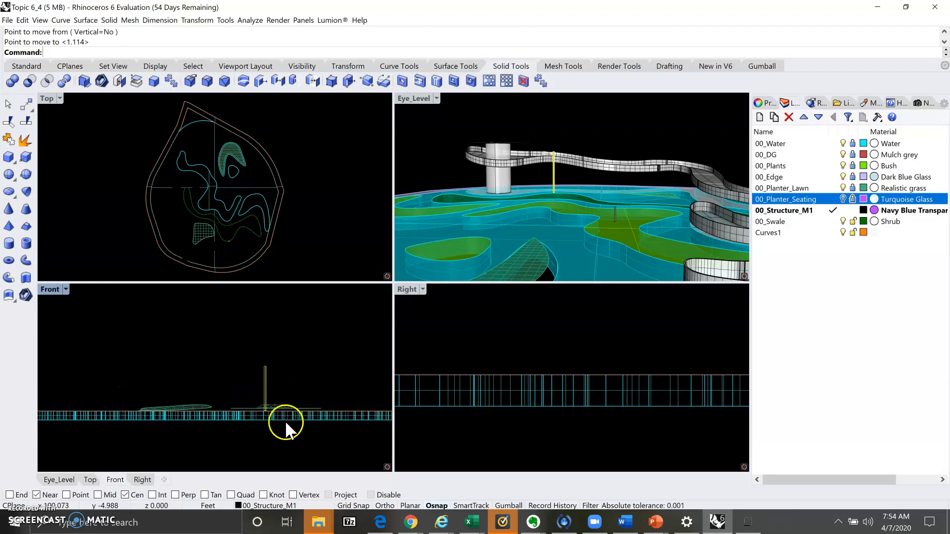
- Maximize the perspective viewport and restore the saved Eye_Level view
double_click(418, 99)
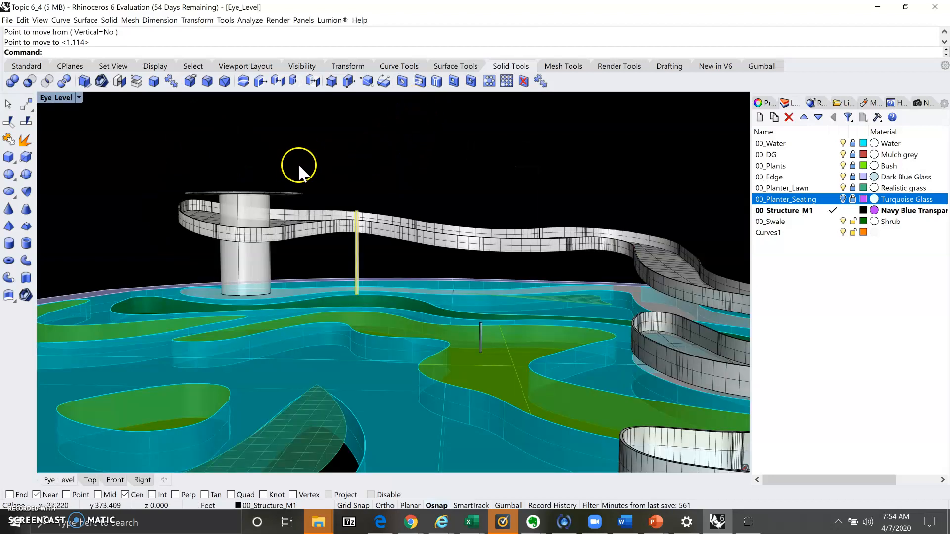
click(60, 97)
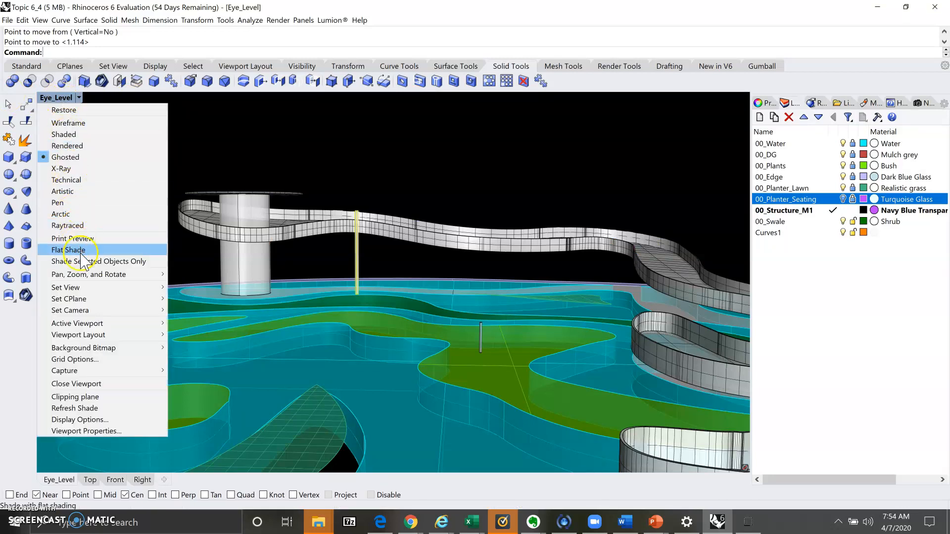
mouse_move(81, 289)
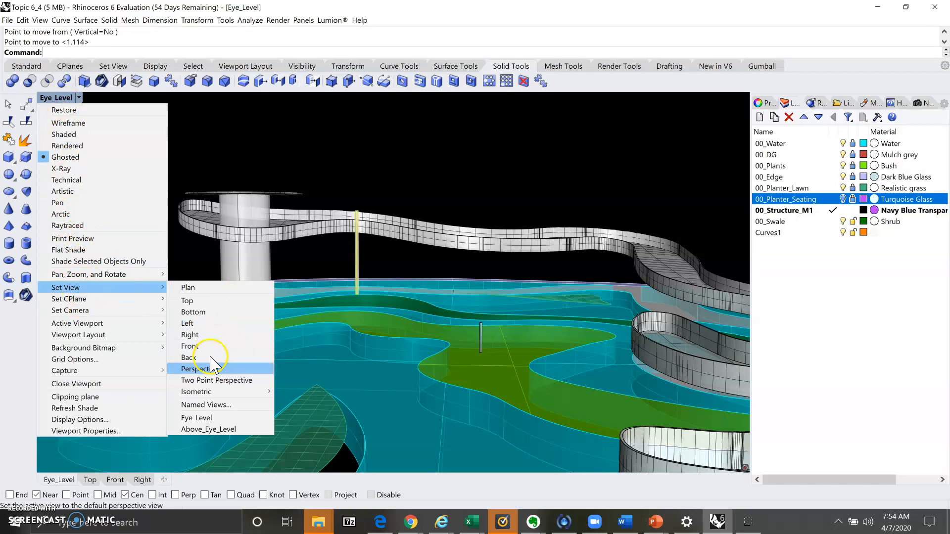
click(201, 419)
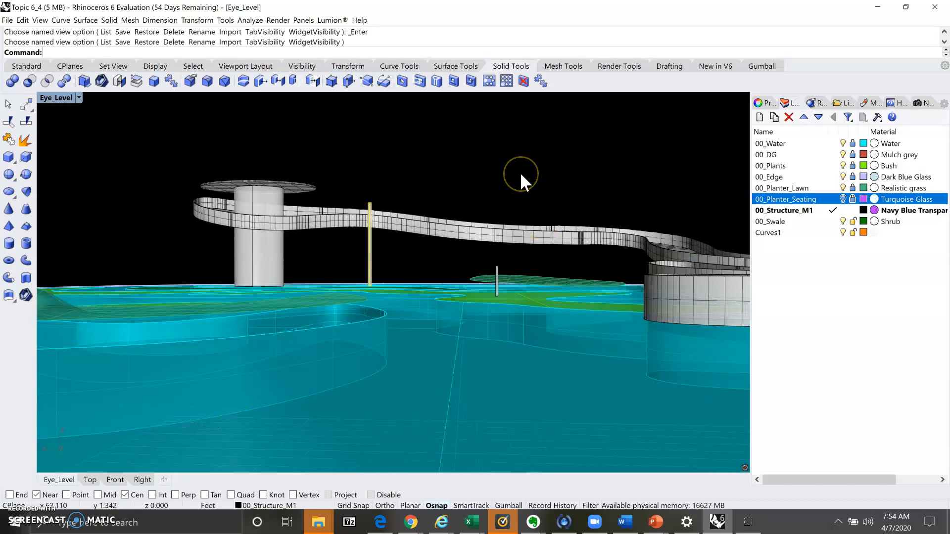
- Show the 00_Planter_Seating layer and set the viewport to Technical display mode with nothing selected
click(843, 199)
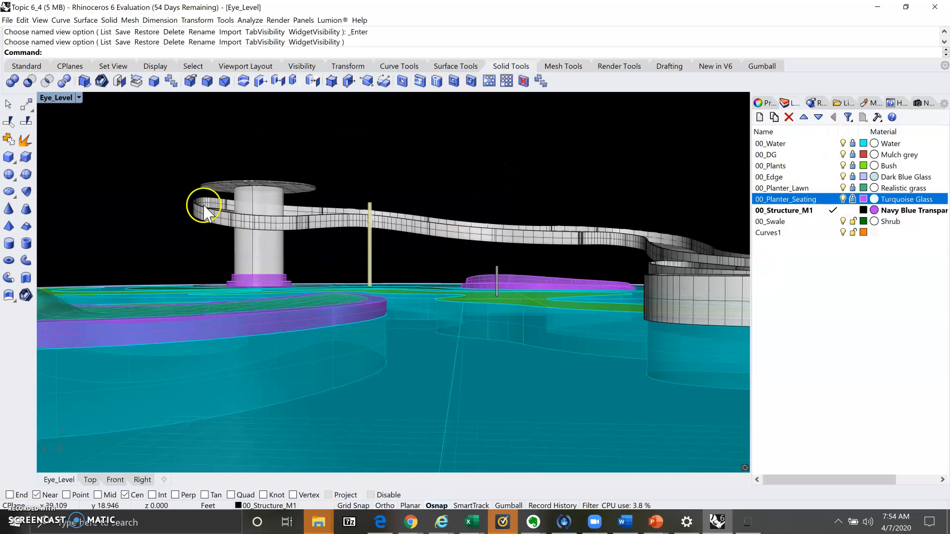
click(54, 97)
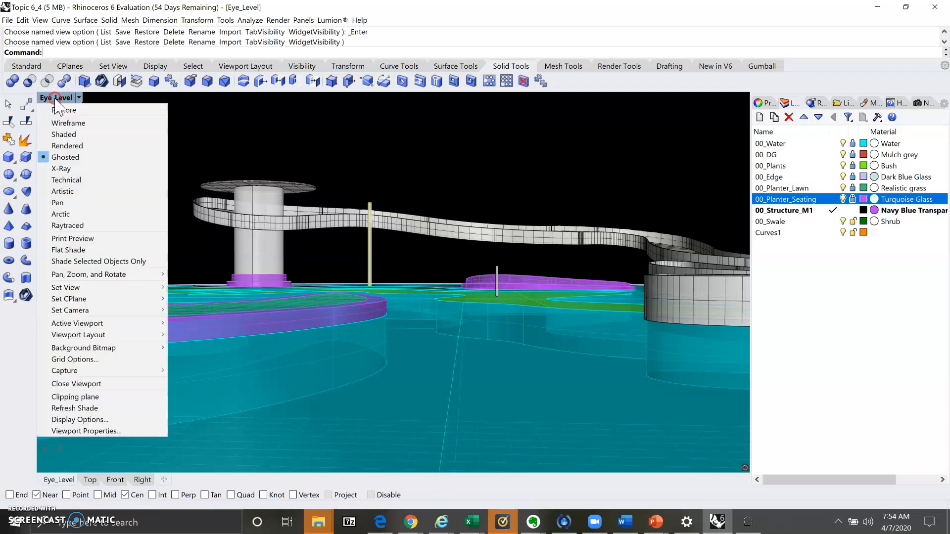
click(74, 180)
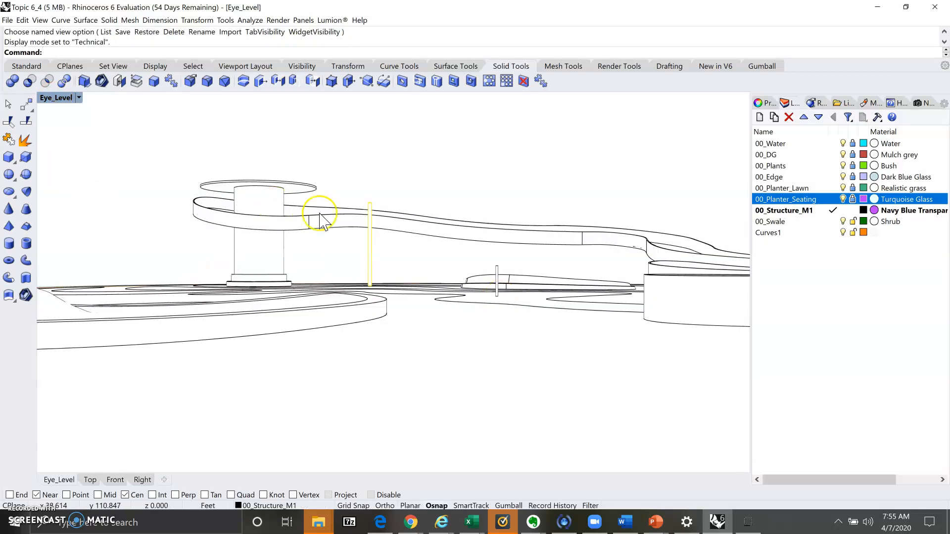
click(438, 179)
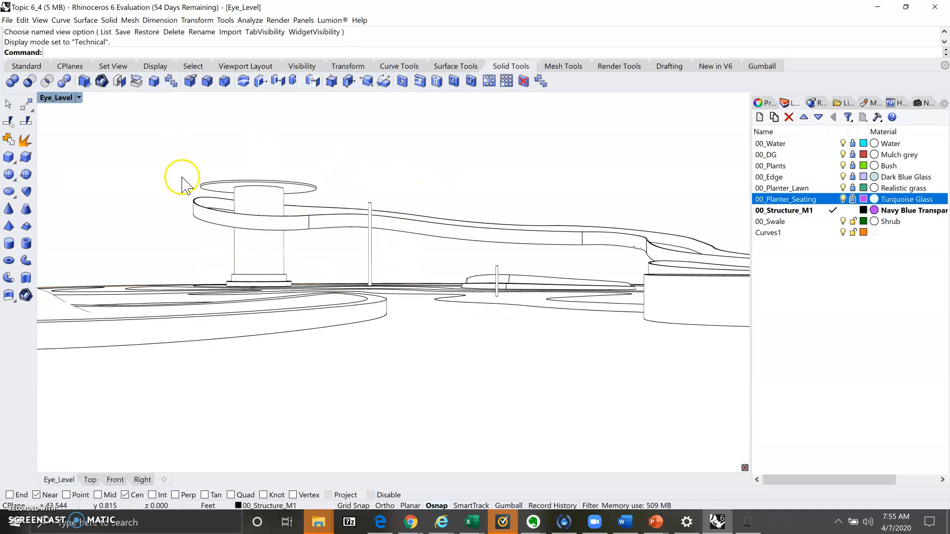
- Capture the Eye_Level viewport to a file at 3200 x 2400 pixels and scale 1, without grid or axes
click(55, 99)
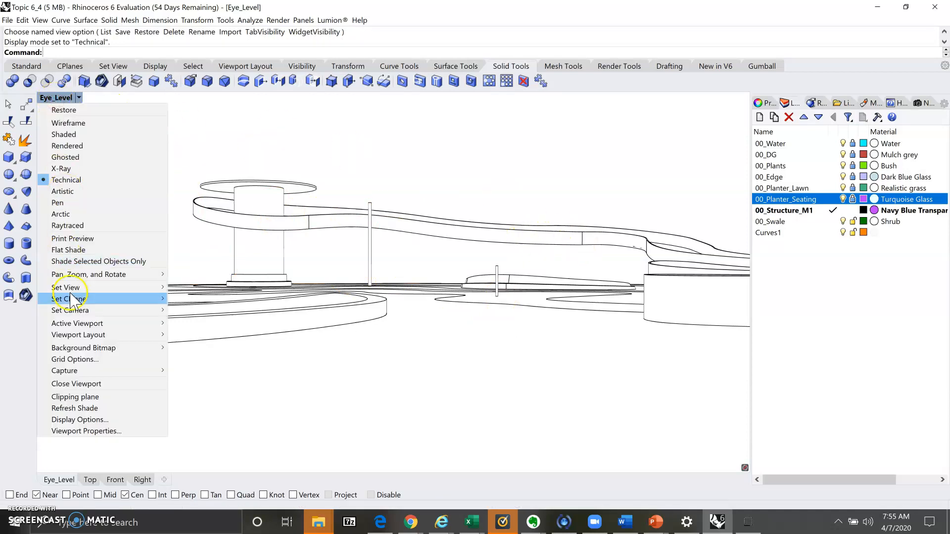
mouse_move(71, 372)
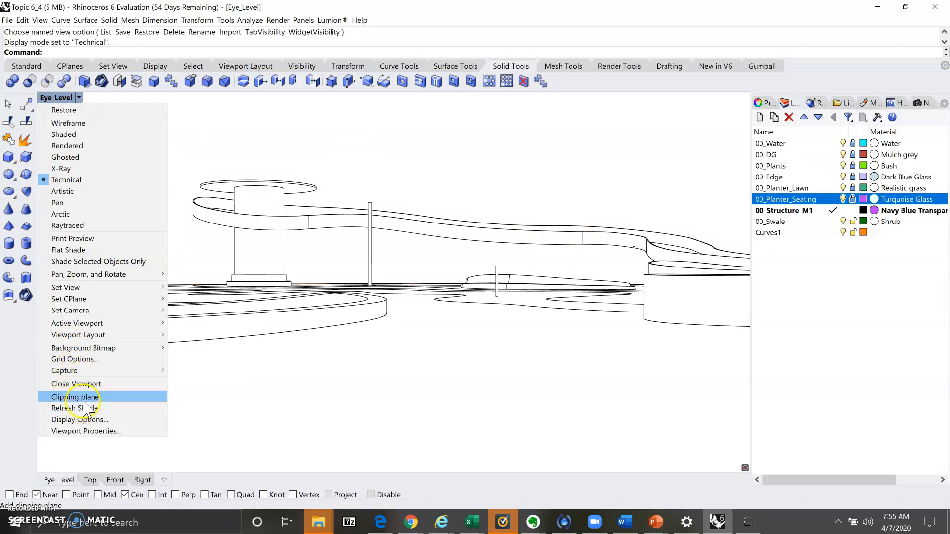
mouse_move(108, 374)
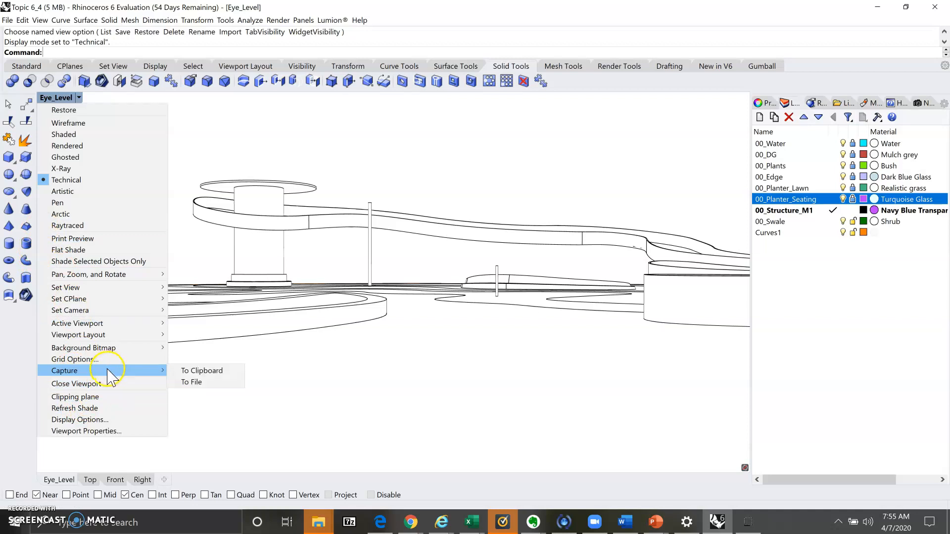
click(195, 383)
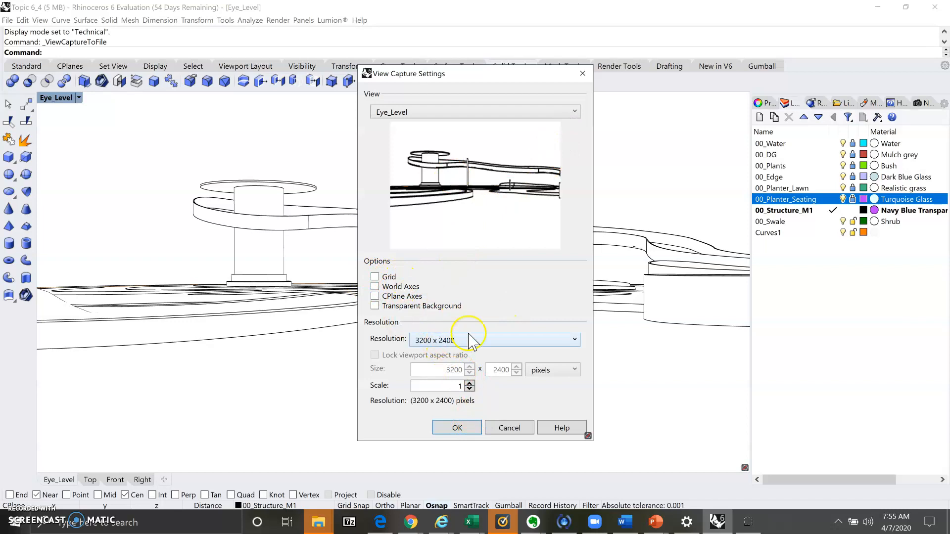
click(575, 340)
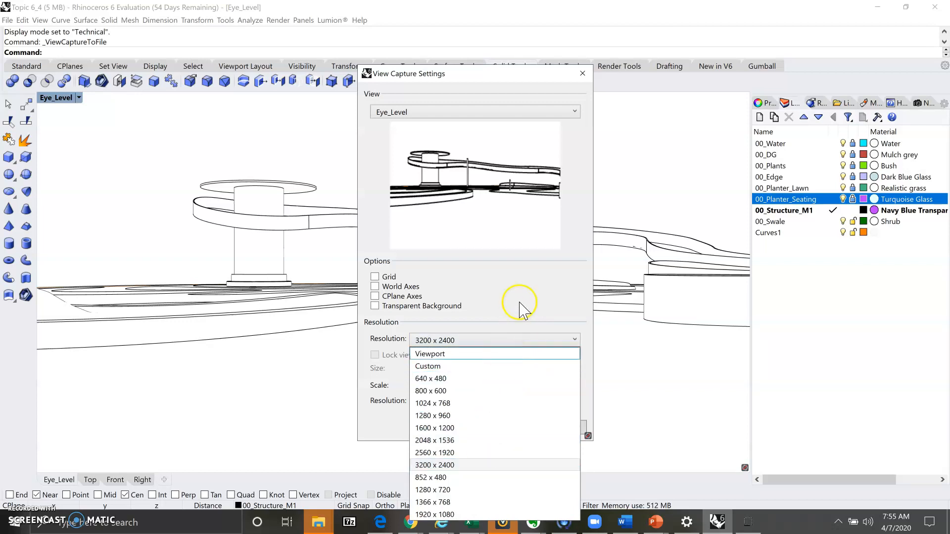
click(516, 319)
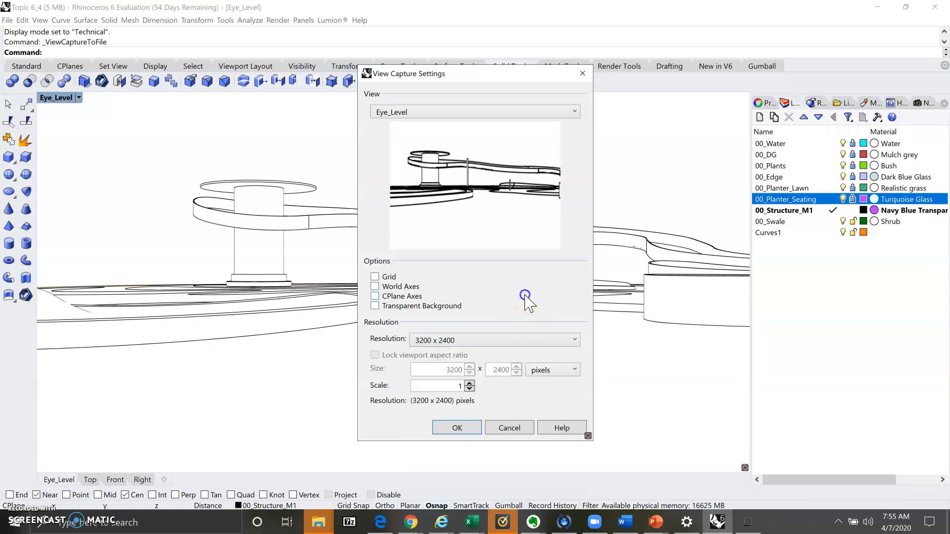
click(461, 322)
click(457, 428)
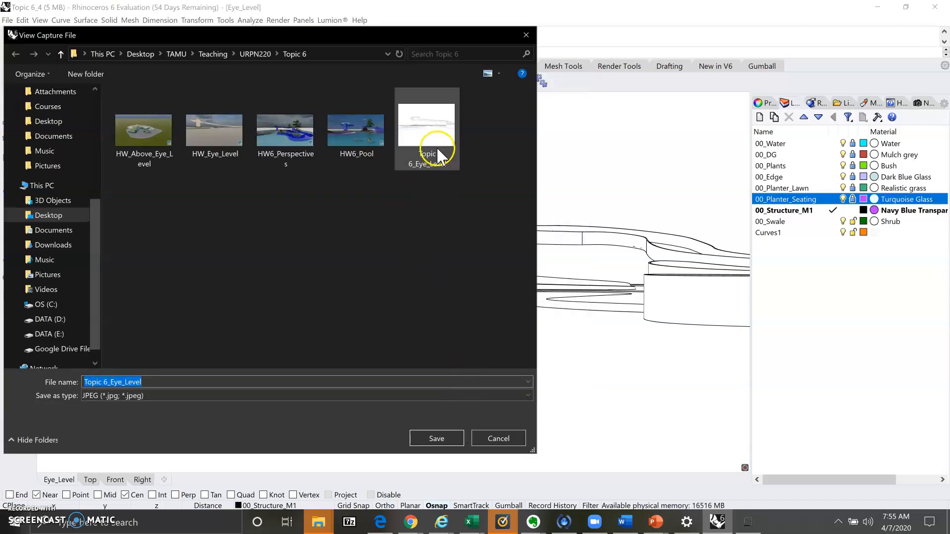
- Save the capture as the JPEG Topic 6_Eye_Level in the Topic 6 folder, replacing the existing file
click(438, 147)
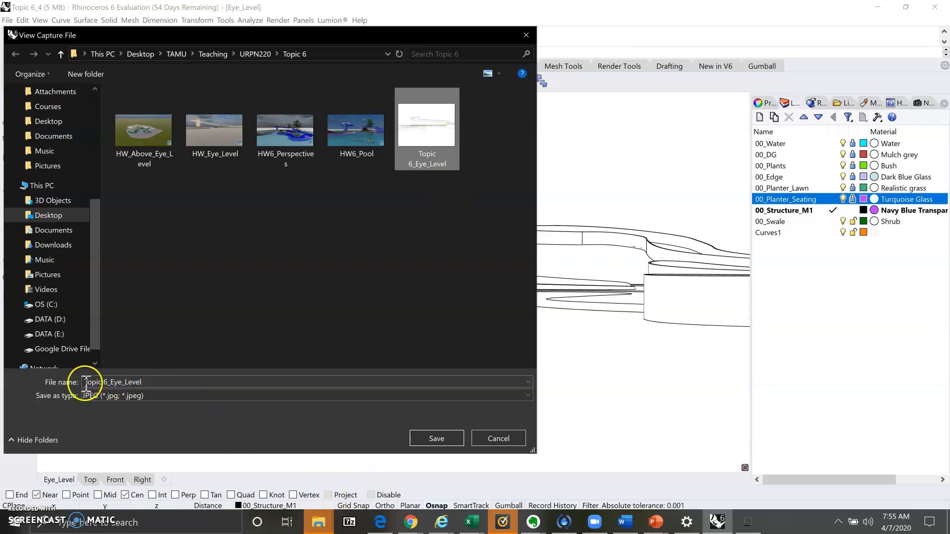
click(437, 439)
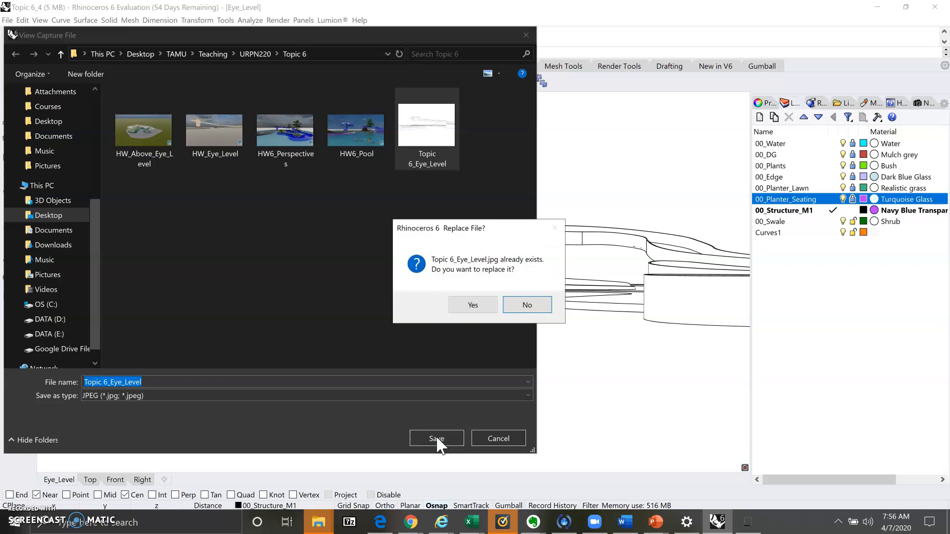
click(474, 306)
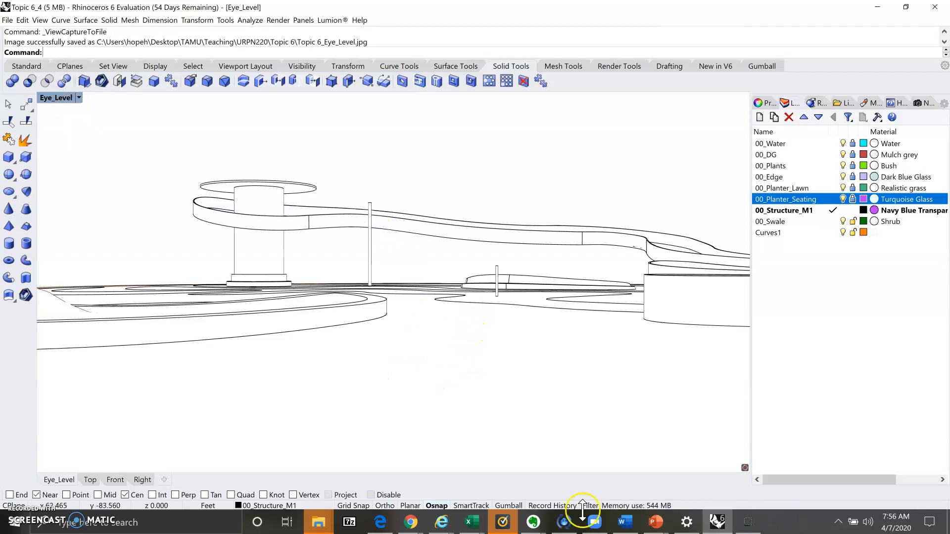
click(749, 525)
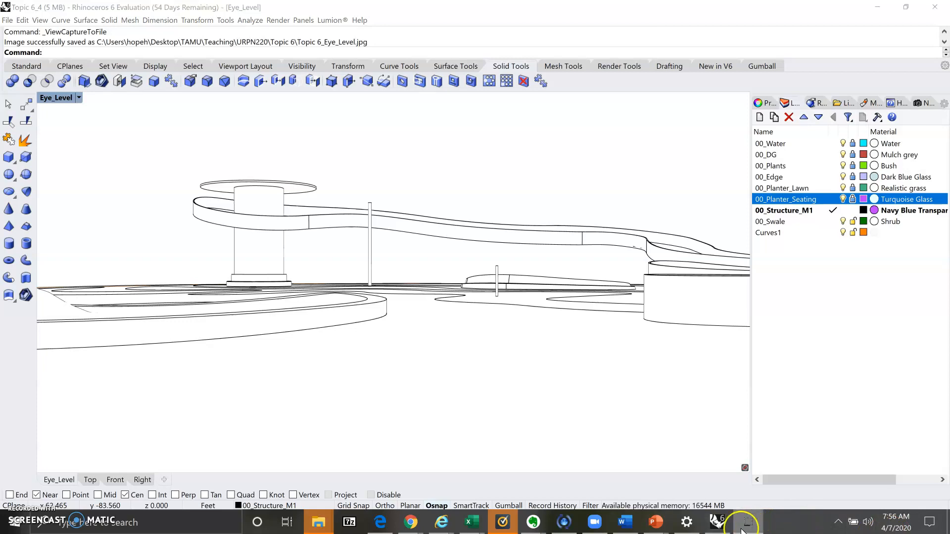